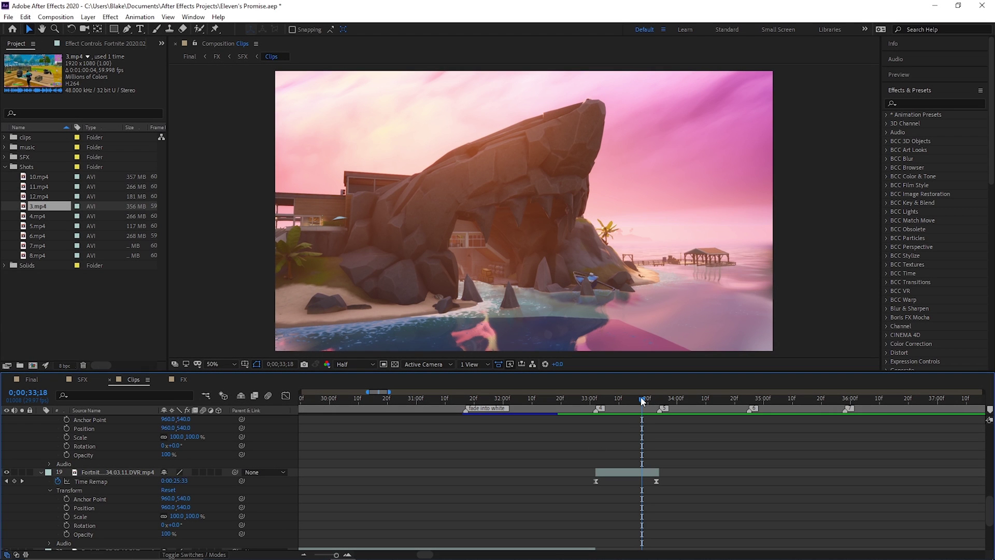
- Scrub through and play the Clips composition between about 0;00;30;26 and 0;00;33;18 to review the 3.mp4 layer
mouse_move(642, 401)
mouse_down()
mouse_move(612, 404)
mouse_move(629, 406)
mouse_up()
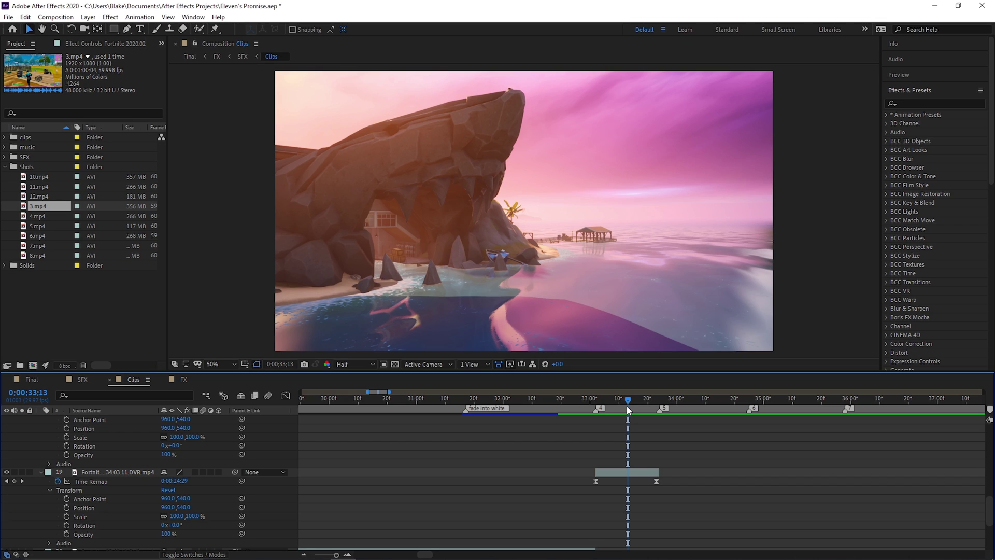
mouse_move(626, 406)
mouse_down()
mouse_move(636, 402)
mouse_move(598, 407)
mouse_move(662, 402)
mouse_move(466, 402)
mouse_move(454, 403)
mouse_move(493, 402)
mouse_move(404, 412)
mouse_up()
scroll(643, 432, up, 2)
scroll(643, 432, down, 2)
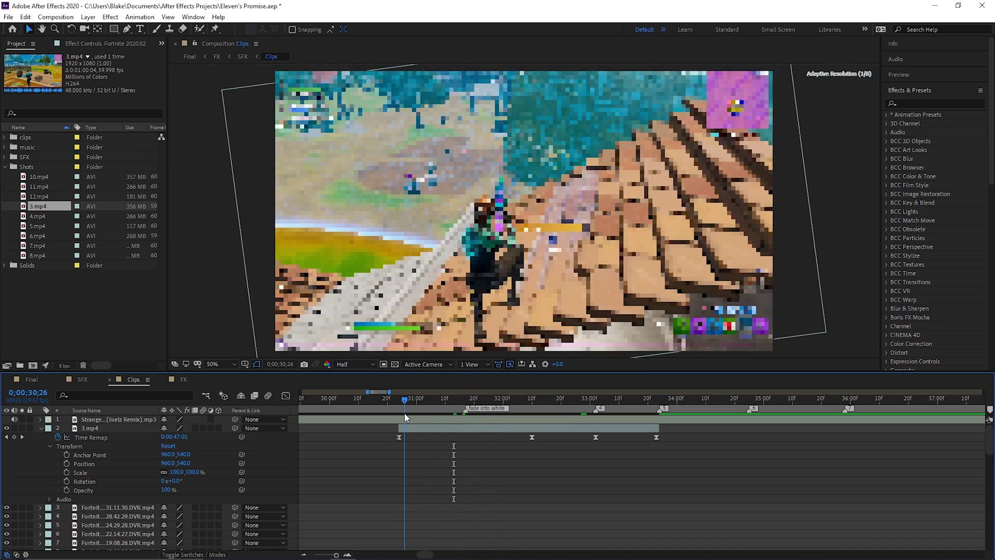
key(space)
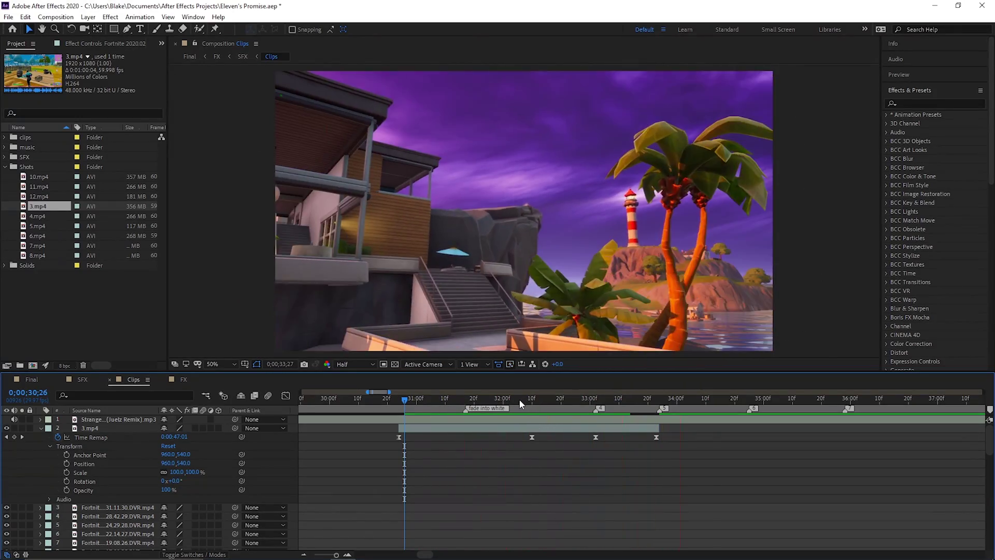
click(549, 400)
drag(582, 401, 449, 414)
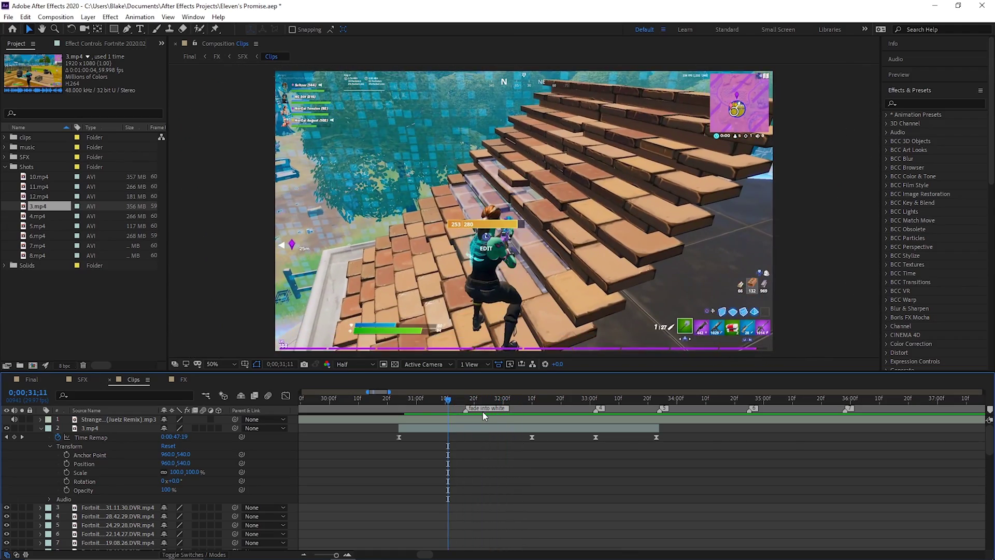
key(space)
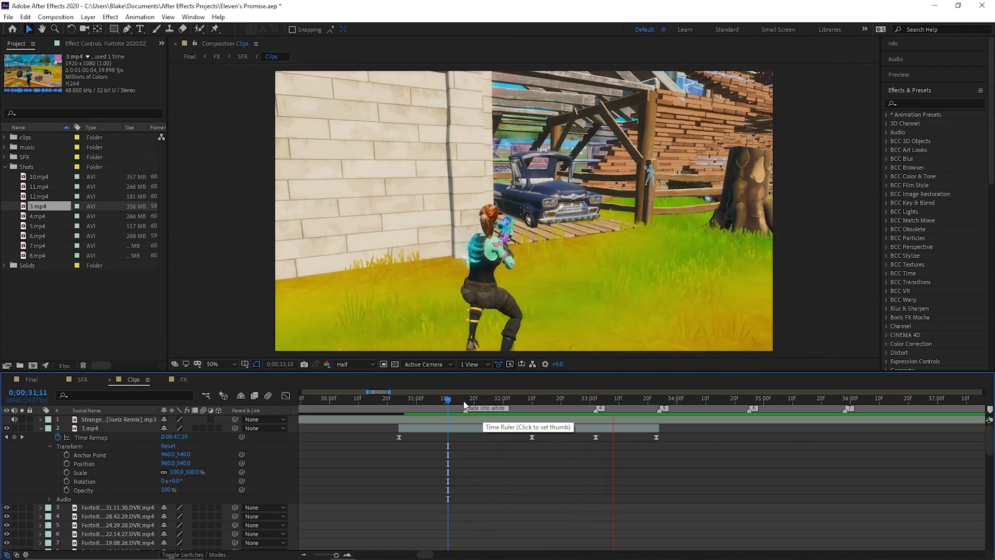
click(490, 401)
click(492, 401)
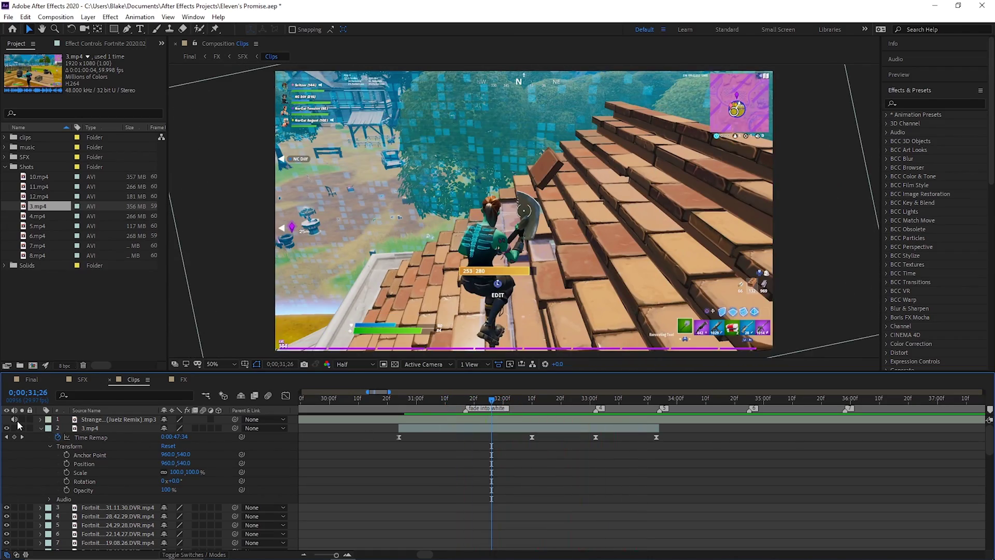
- Hide the 3.mp4 layer and move the current time to 0;00;33;02, where layer 19 starts
click(7, 428)
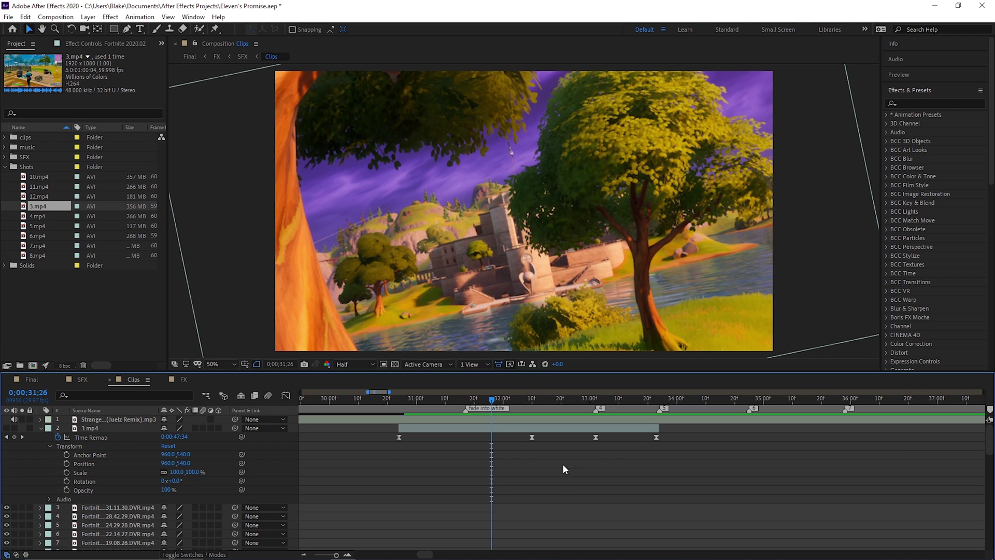
scroll(555, 464, down, 10)
scroll(542, 457, down, 2)
drag(492, 401, 596, 402)
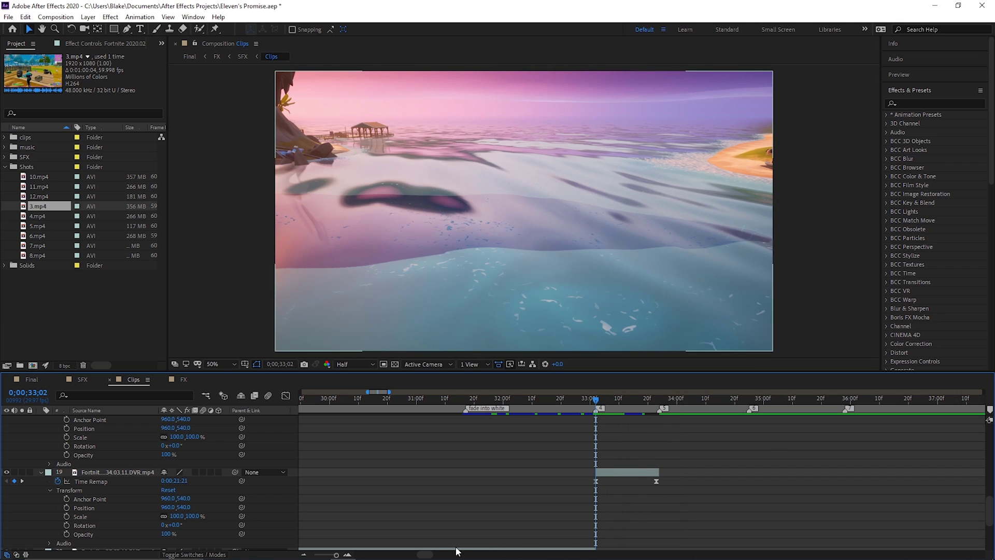
- Play the clips from the start of layer 19 at 0;00;33;02 to review their motion, and return to that frame
scroll(429, 554, right, 2)
scroll(599, 499, up, 1)
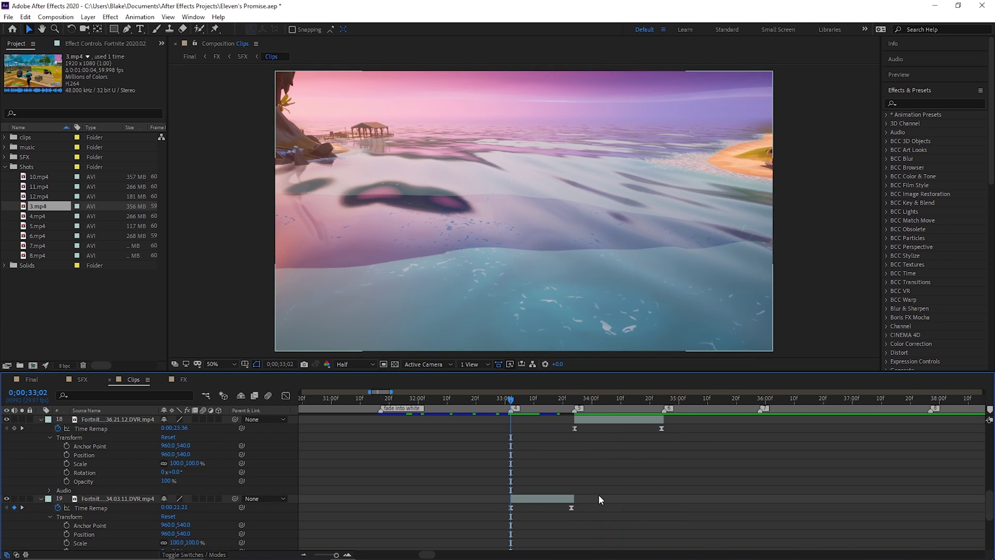
scroll(599, 499, down, 1)
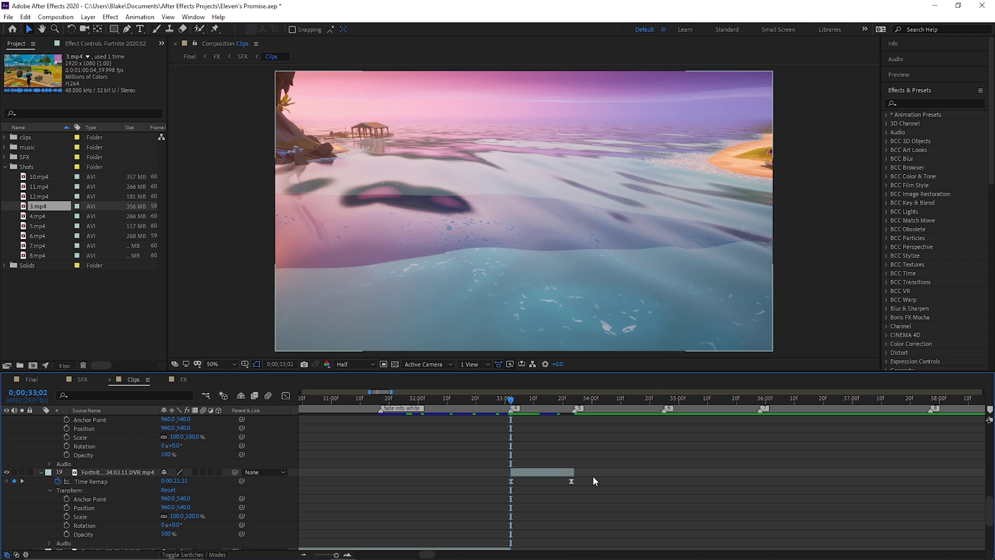
mouse_move(516, 403)
mouse_down()
mouse_move(561, 408)
mouse_move(512, 414)
mouse_up()
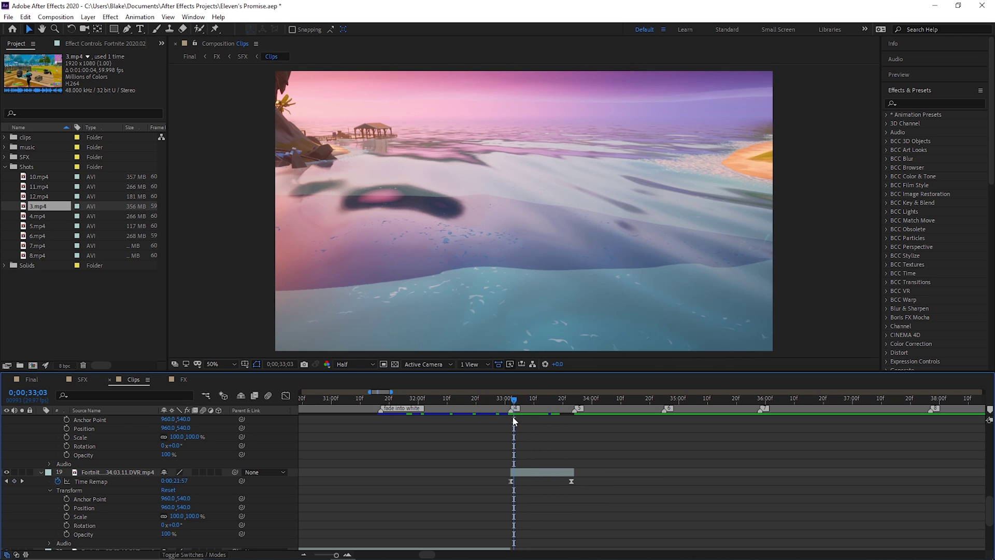
key(Page_Up)
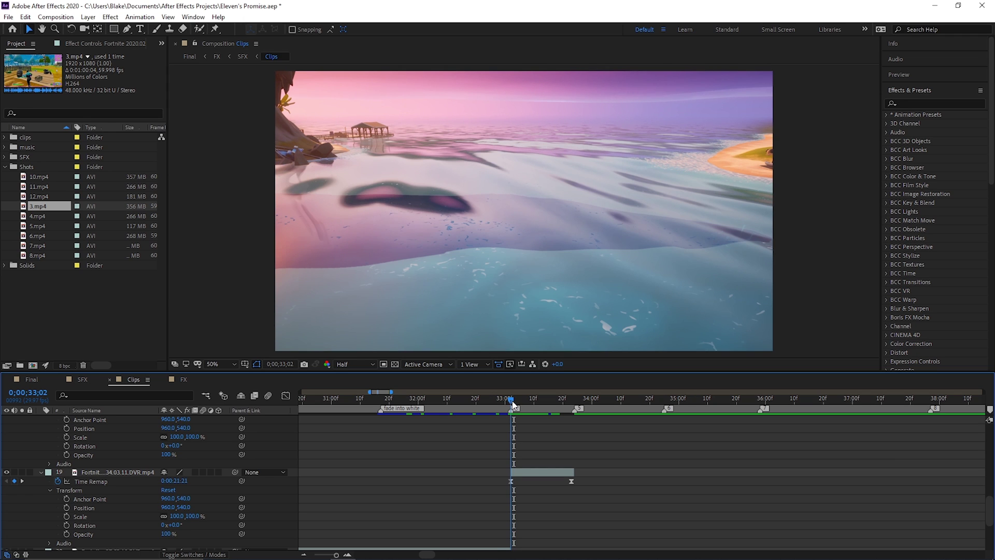
mouse_move(512, 404)
mouse_down()
mouse_move(533, 408)
mouse_move(512, 410)
mouse_up()
key(space)
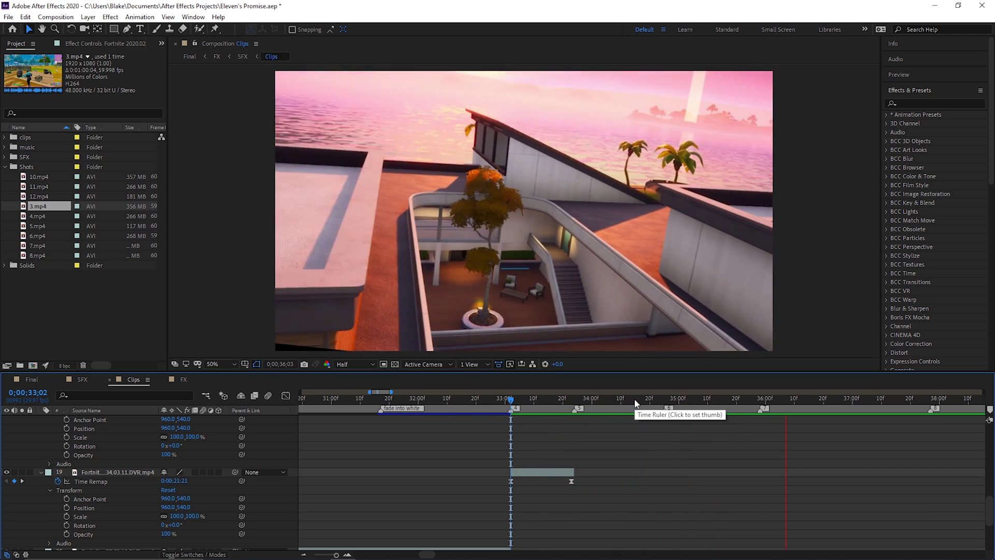
click(636, 400)
drag(638, 404, 512, 410)
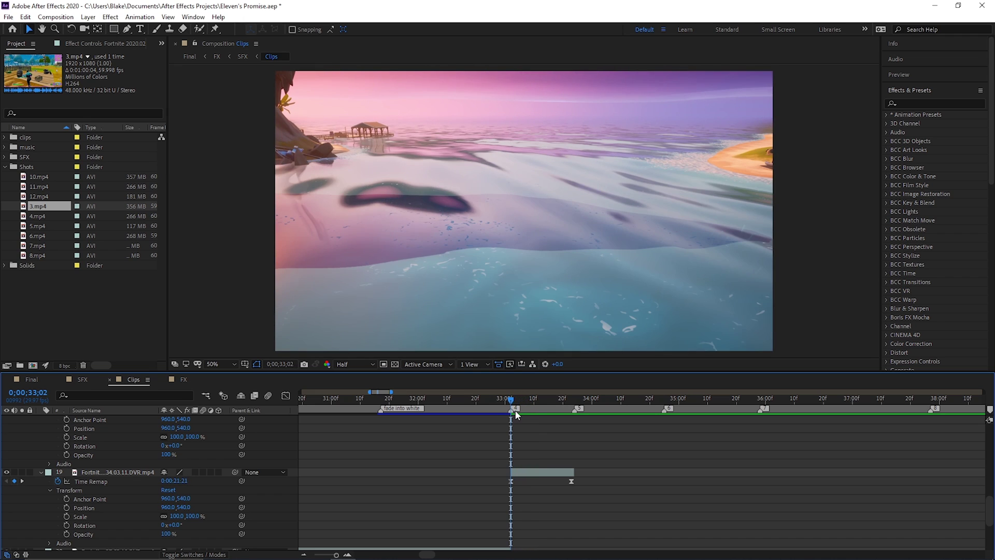
key(space)
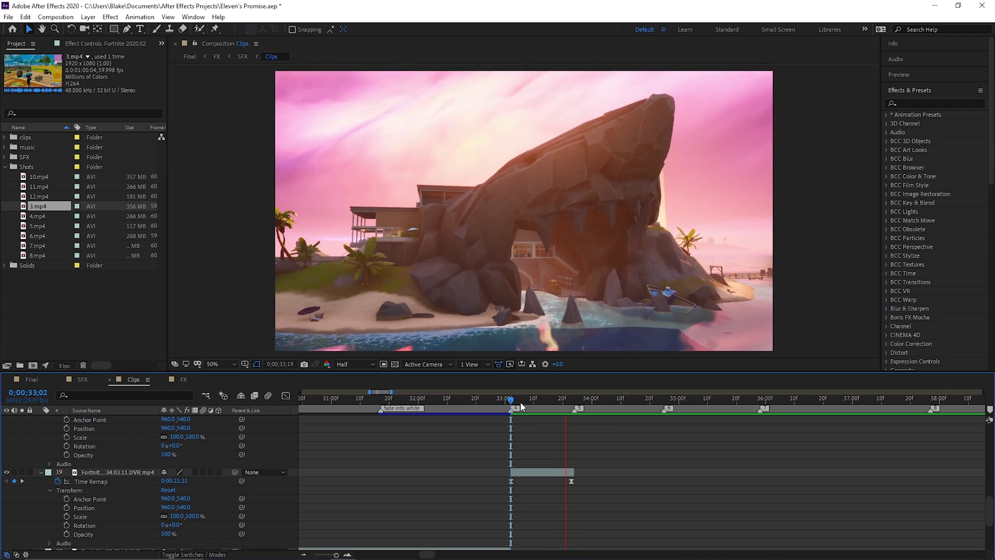
drag(506, 398, 627, 431)
key(space)
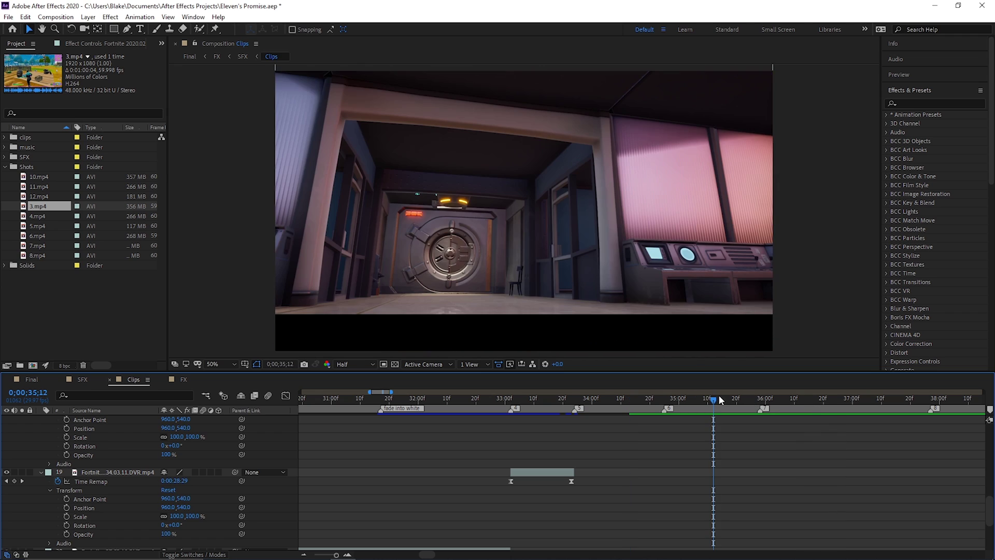
drag(852, 411, 512, 420)
- Collapse layer 19 and expand it again down to its Transform properties
scroll(576, 454, down, 3)
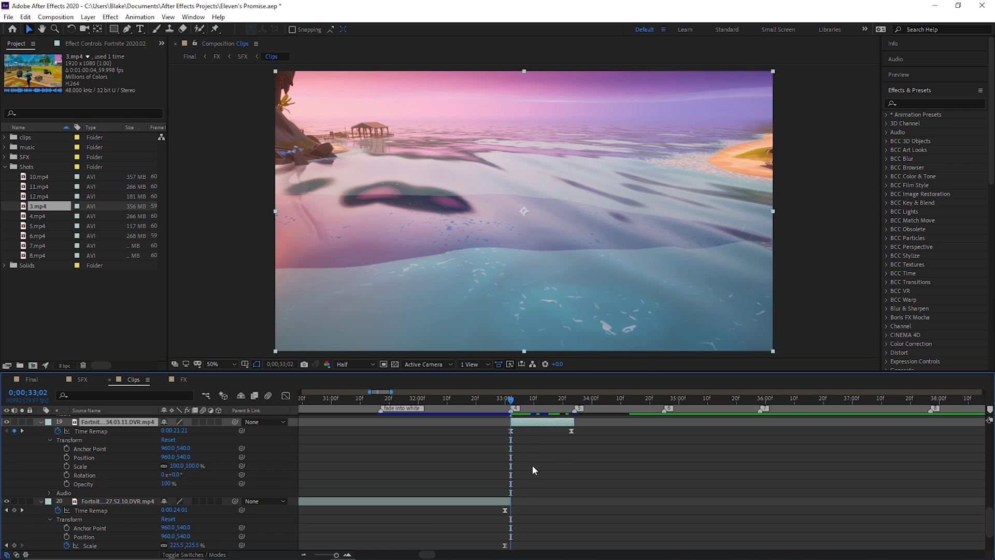
click(50, 440)
click(39, 421)
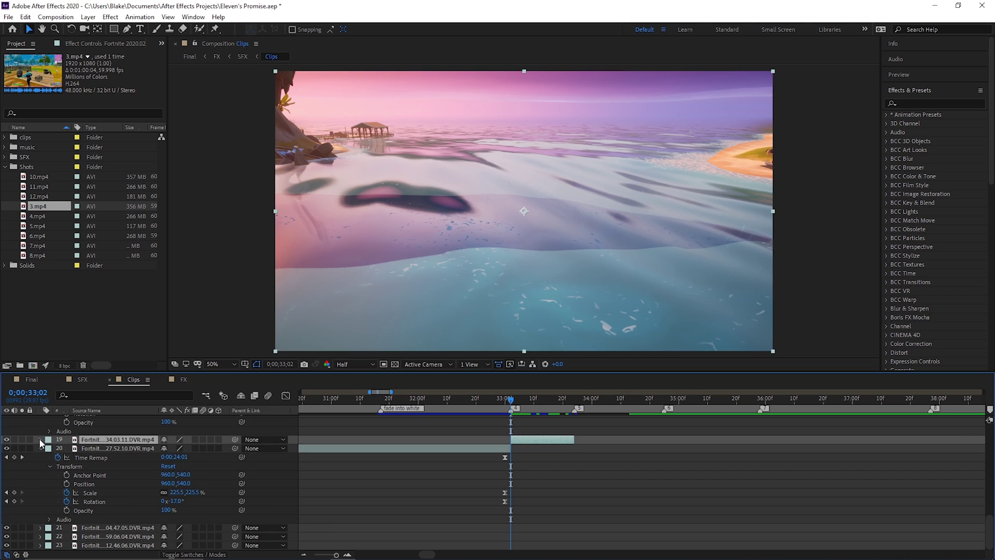
click(40, 440)
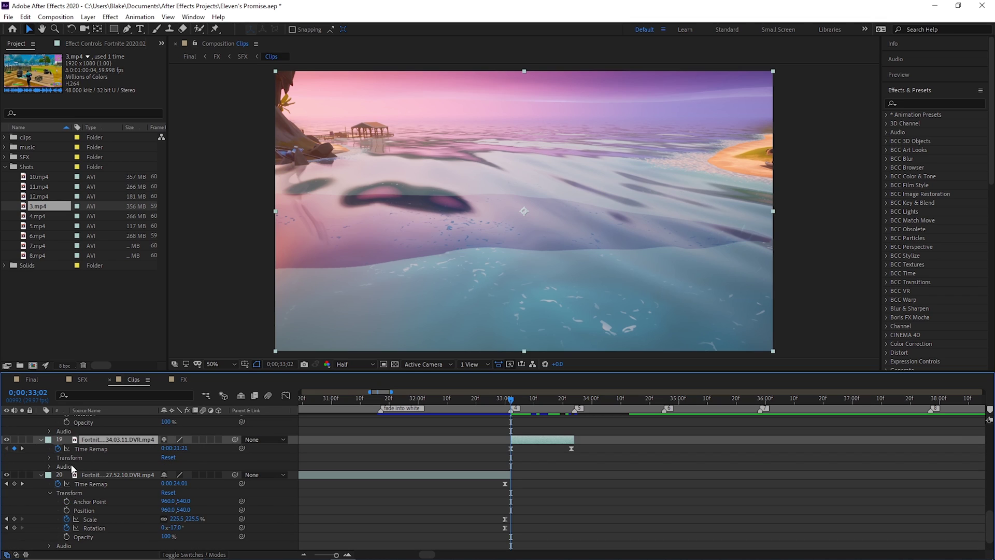
click(49, 457)
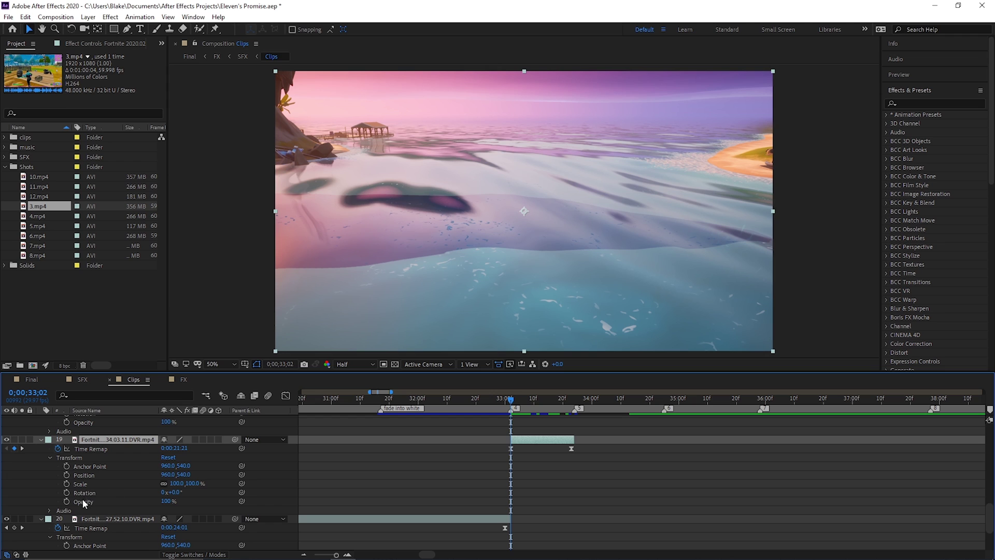
- Try tilting layer 19 slightly with Rotation, and undo the change
drag(502, 397, 508, 404)
mouse_move(174, 505)
mouse_down()
mouse_move(150, 505)
mouse_move(210, 506)
mouse_move(177, 493)
mouse_up()
click(300, 427)
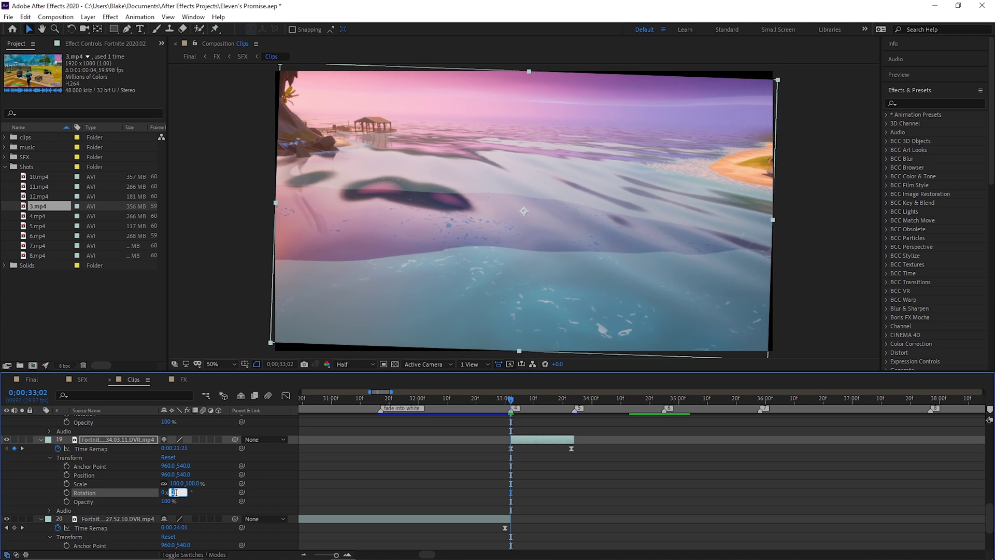
key(ctrl+z)
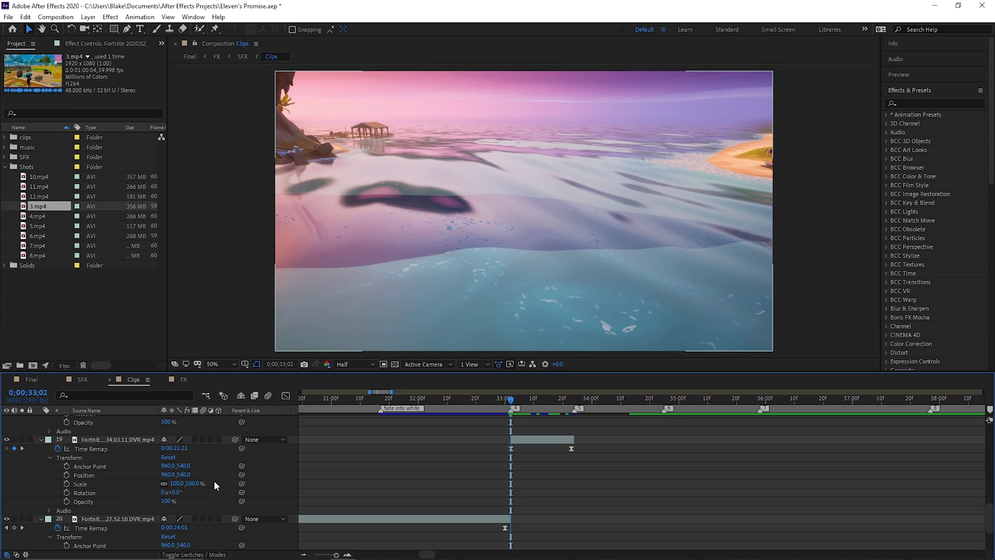
- Try scaling layer 19 to 92% and back to 100%, and shift its position and anchor point before resetting the transform
mouse_move(180, 483)
mouse_down()
mouse_move(188, 484)
mouse_move(178, 484)
mouse_up()
click(177, 484)
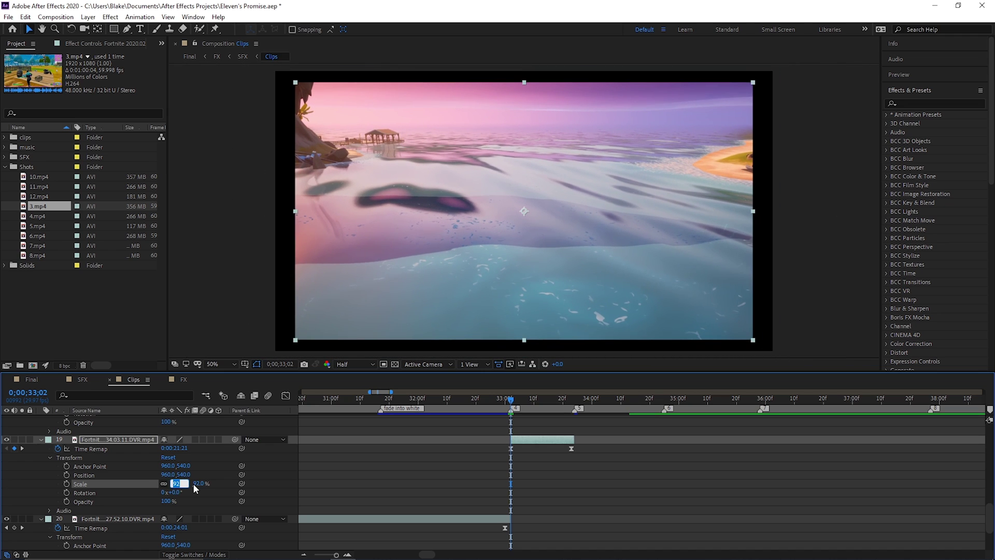
text(100)
key(Return)
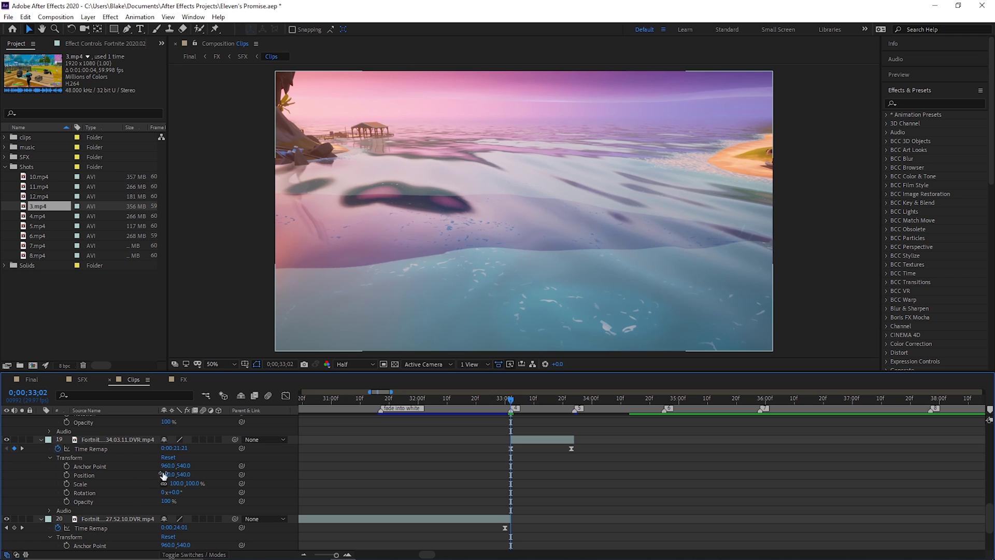
mouse_move(169, 475)
mouse_down()
mouse_move(183, 475)
mouse_move(94, 475)
mouse_move(184, 465)
mouse_up()
click(169, 457)
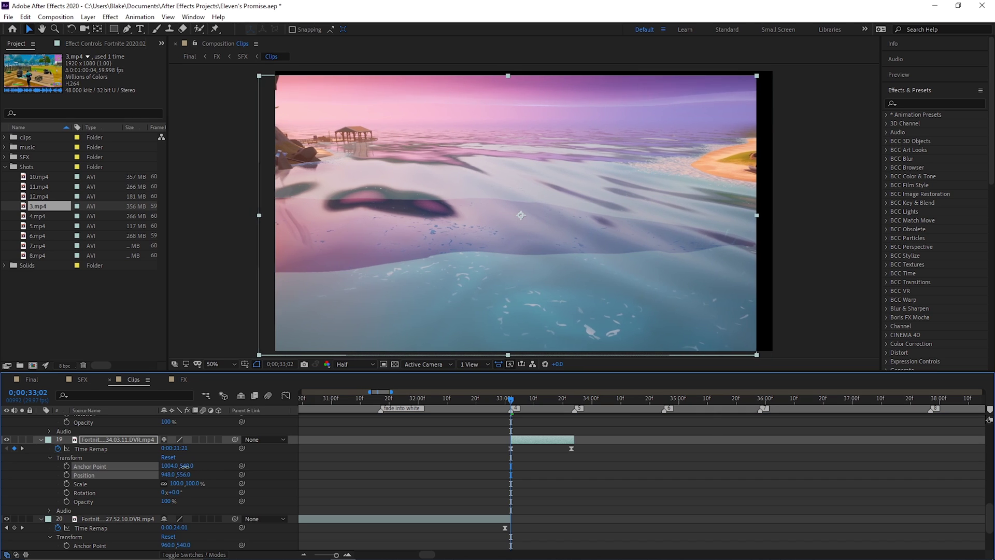
- At 0;00;33;02, keyframe layer 19's Scale at 161% and its Rotation at -13°
scroll(409, 446, right, 2)
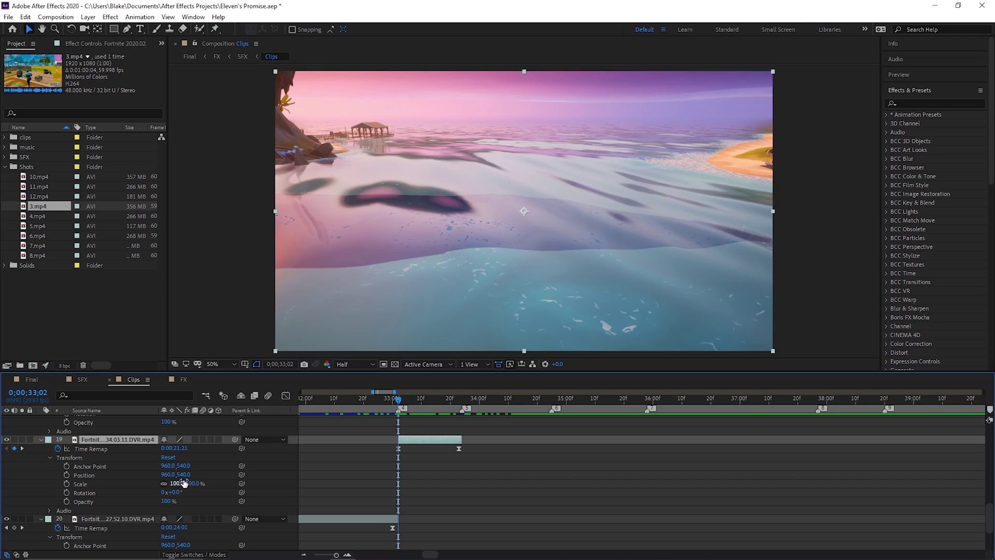
click(67, 483)
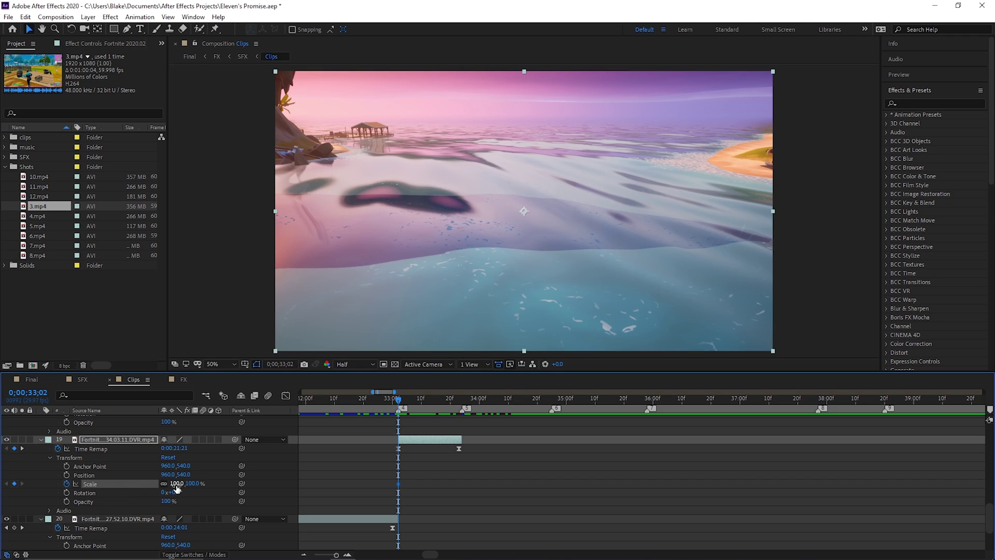
drag(176, 487, 176, 489)
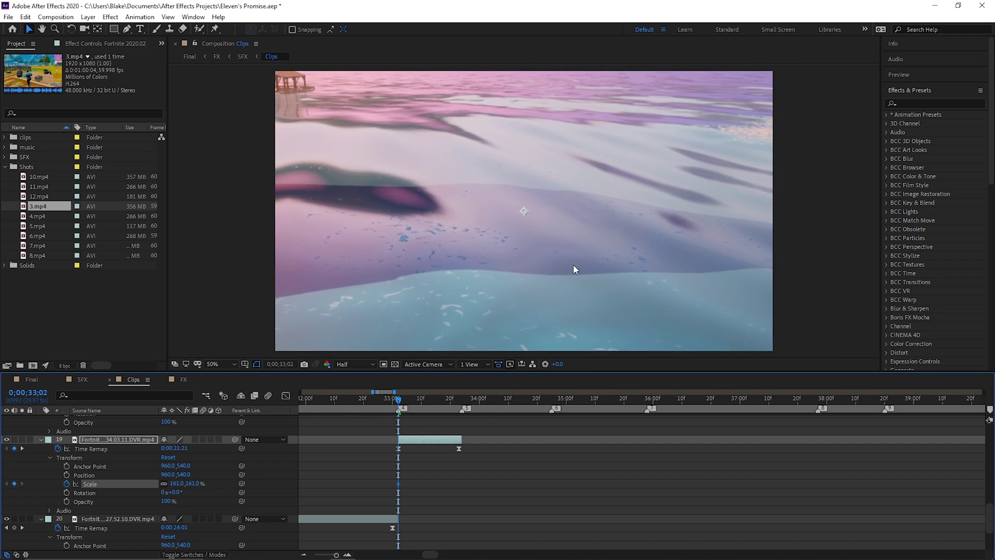
click(66, 493)
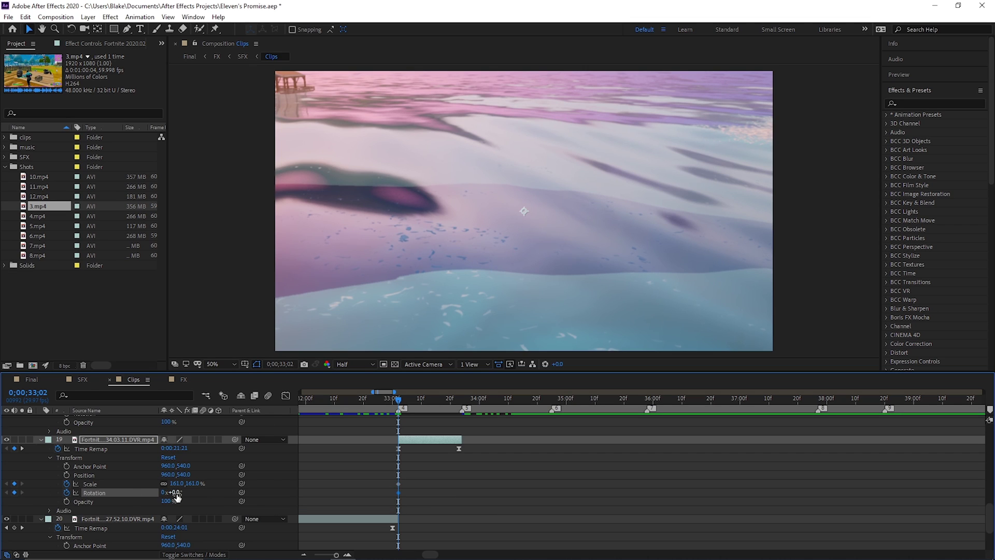
drag(177, 496, 174, 499)
drag(176, 498, 177, 494)
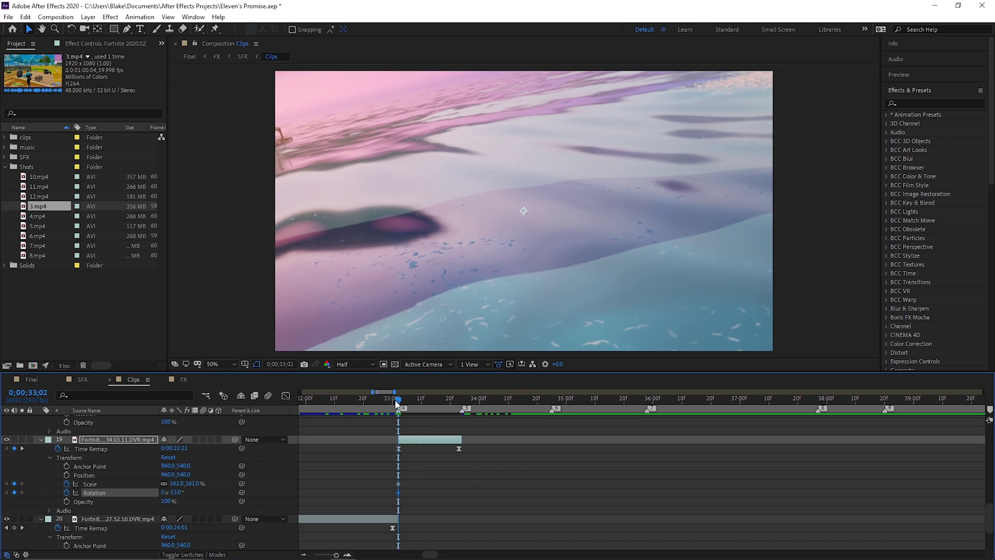
- At 0;00;33;23, add a Scale keyframe of 161% and a Rotation keyframe of 12° to layer 19
drag(397, 403, 459, 402)
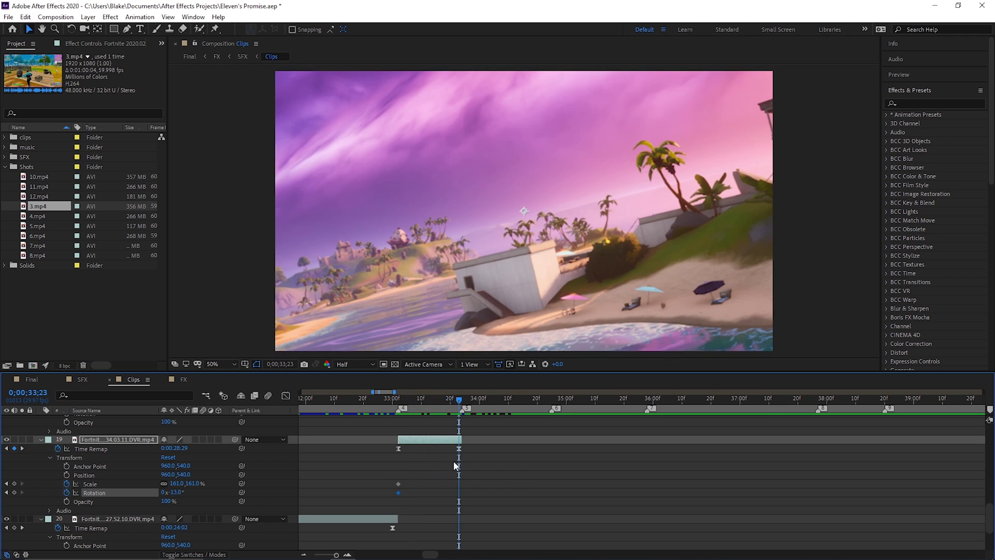
click(14, 484)
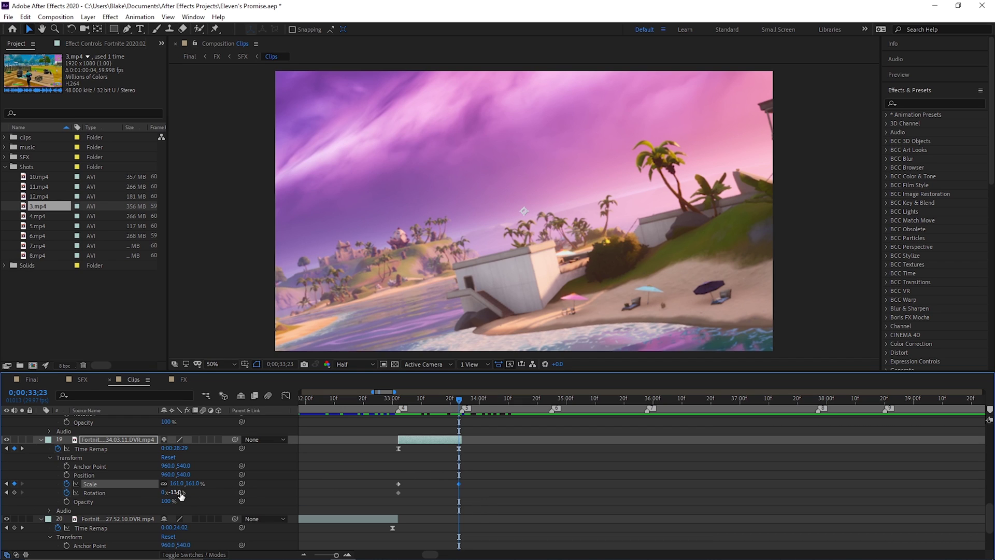
drag(179, 492, 187, 493)
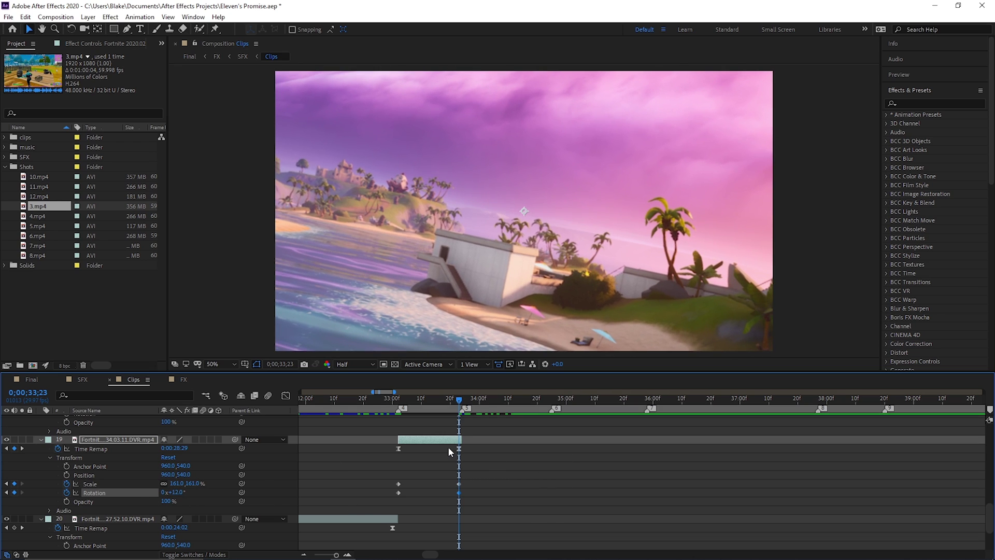
- At 0;00;33;12, midway through layer 19, set a Scale keyframe of 103%
drag(457, 400, 428, 400)
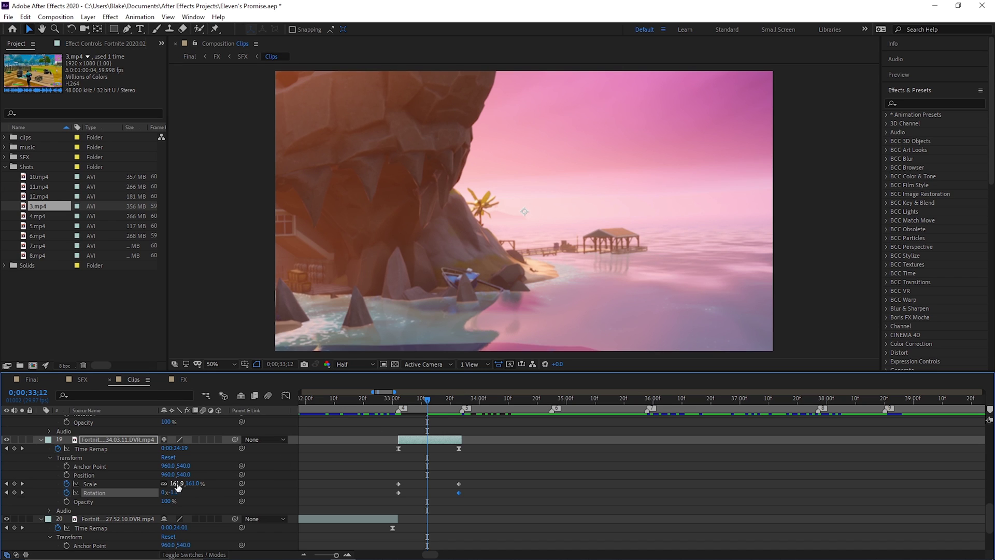
drag(177, 483, 153, 491)
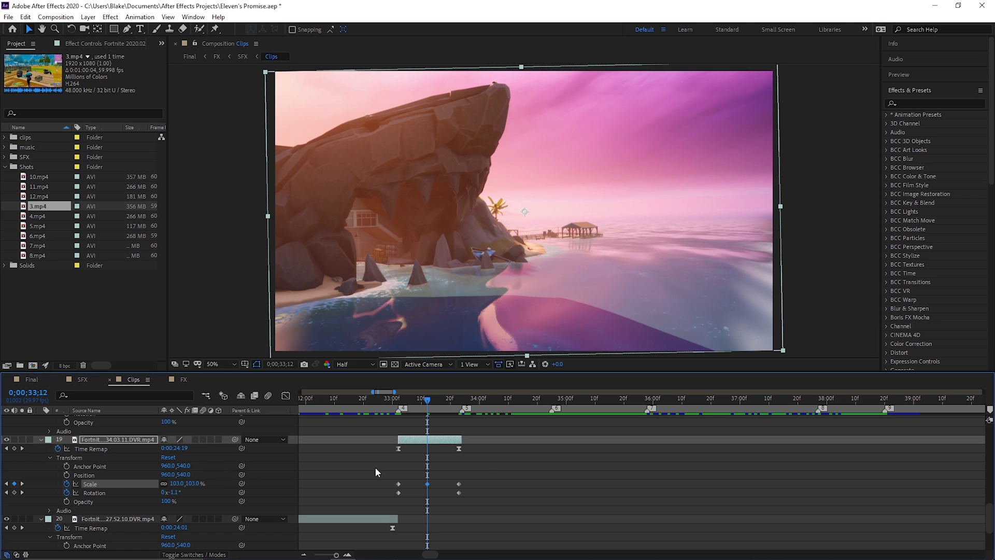
- Apply Easy Ease to all of layer 19's Scale and Rotation keyframes
drag(426, 402, 386, 409)
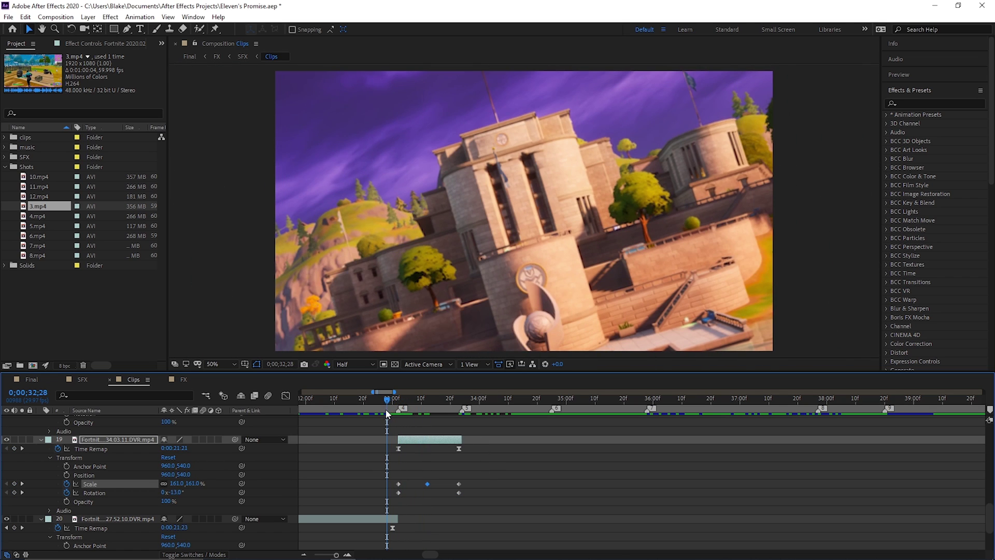
drag(394, 481, 464, 495)
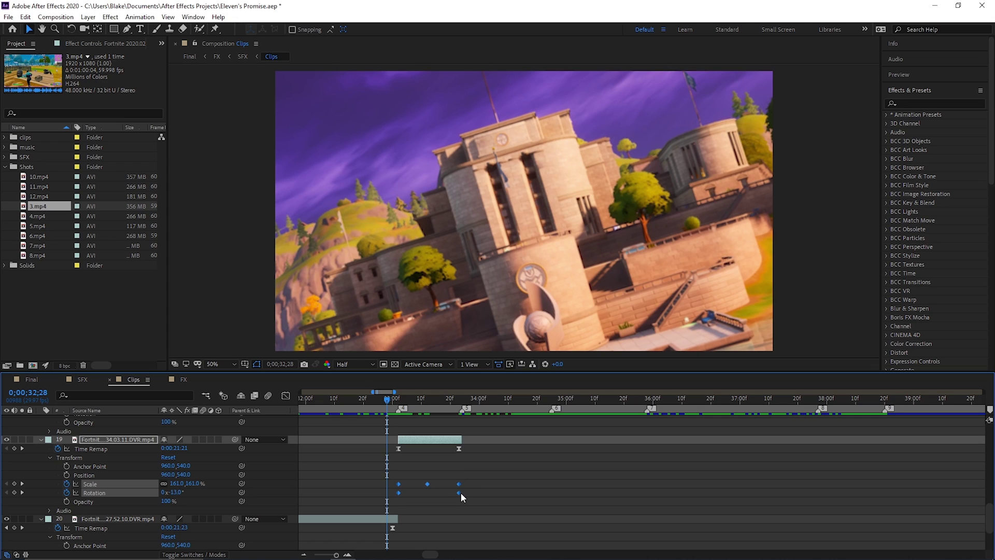
key(F9)
- Reshape layer 19's Rotation value curve in the Graph Editor so it is steep at both ends and slightly flatter in the middle
click(398, 484)
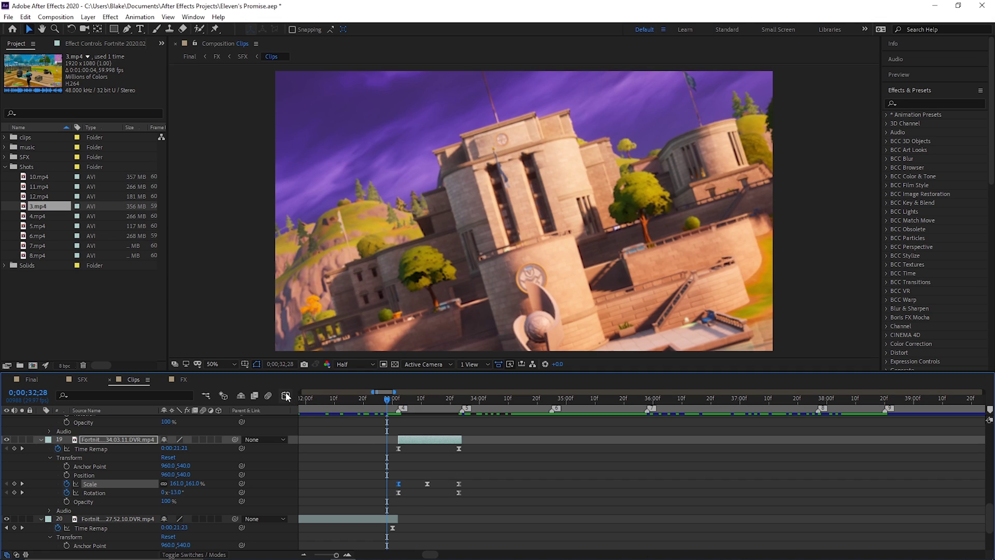
click(398, 493)
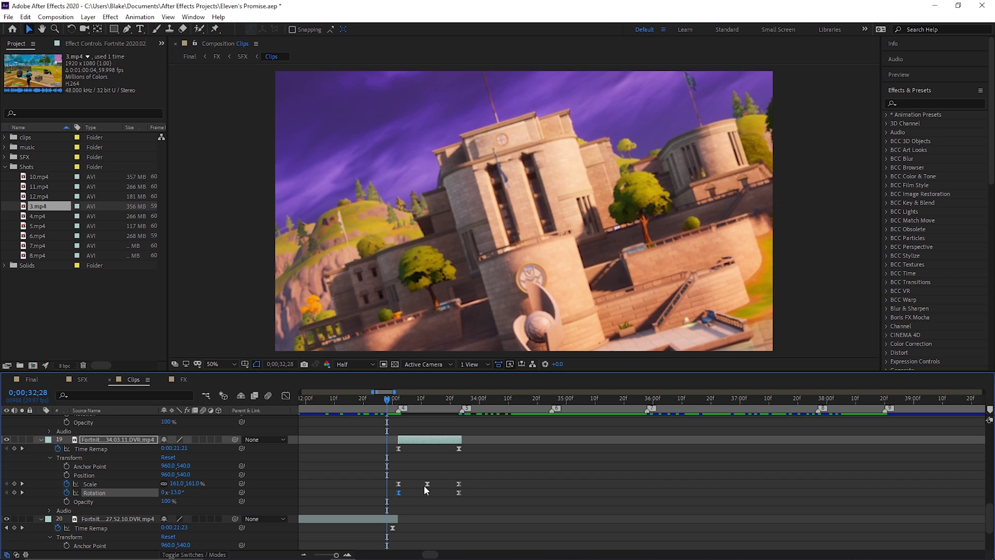
click(286, 397)
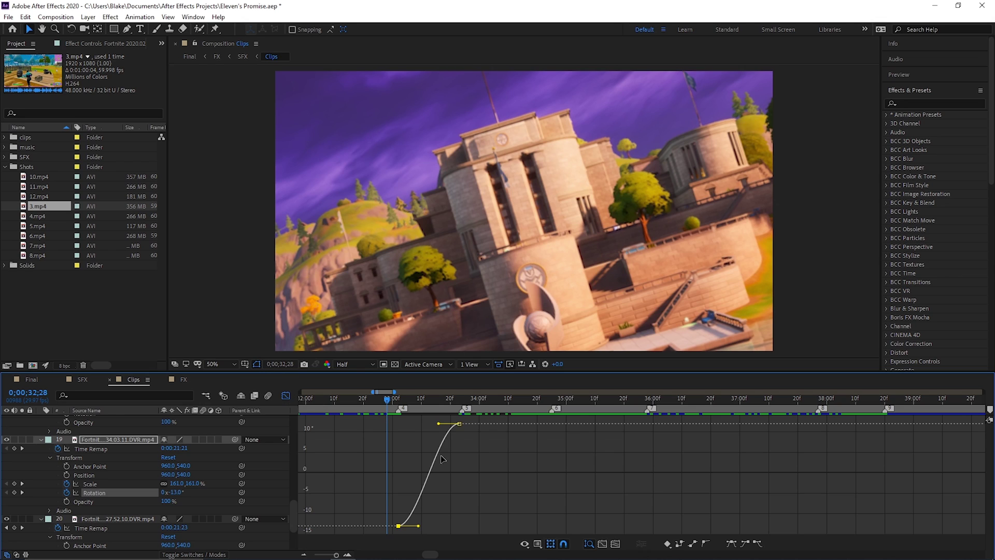
click(460, 423)
drag(439, 424, 443, 494)
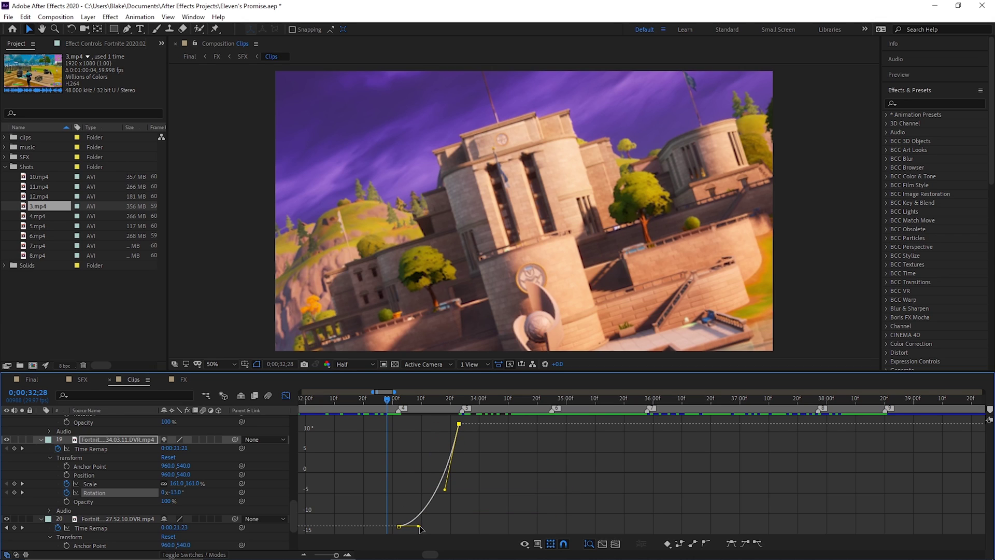
drag(419, 527, 431, 480)
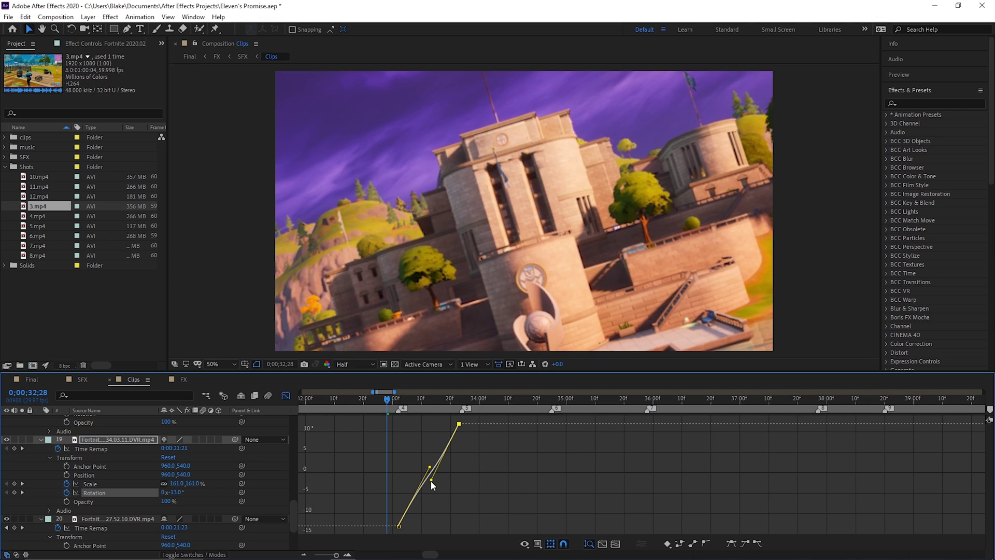
click(451, 483)
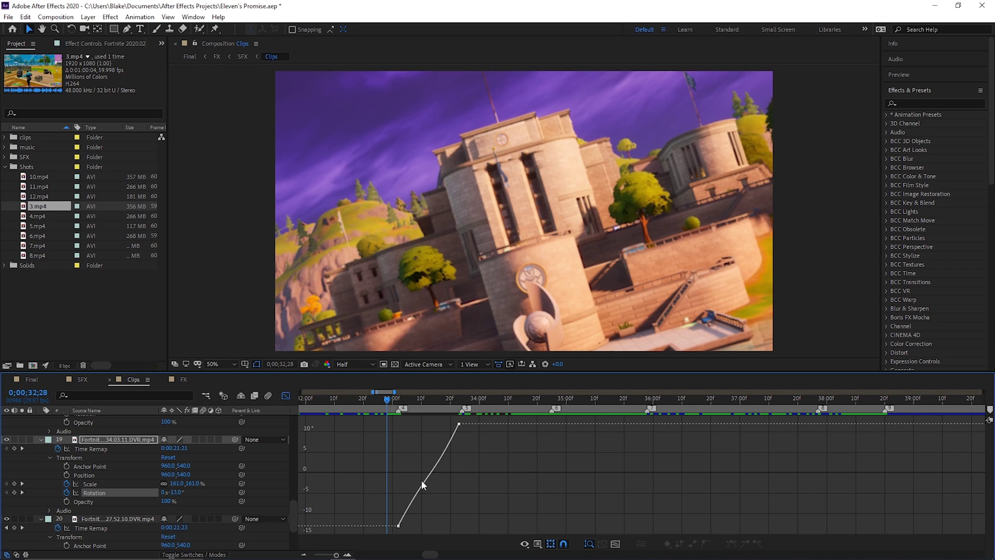
click(285, 395)
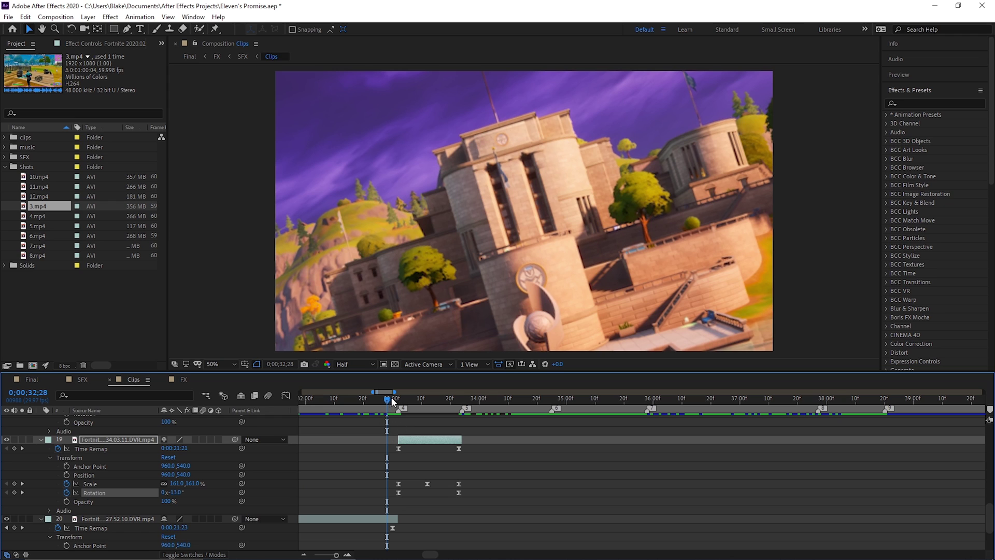
- Preview layer 19 from its first keyframe at 0;00;33;02 to check the eased rotation and scale motion
drag(392, 401, 401, 404)
key(space)
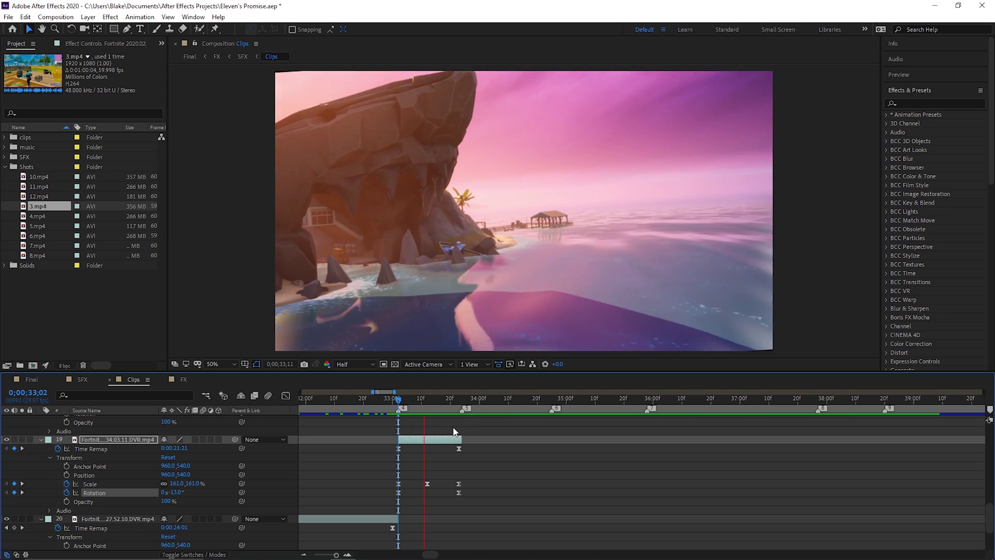
key(space)
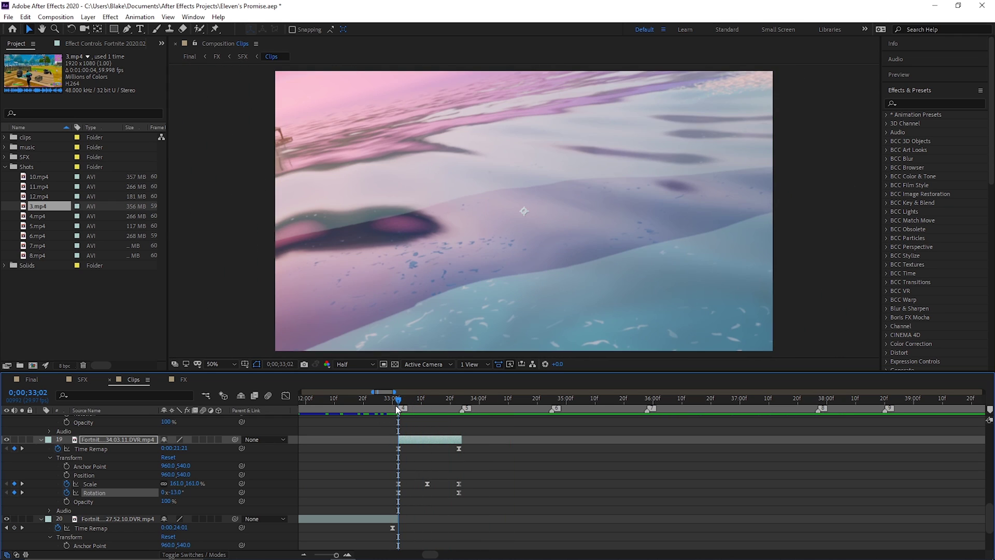
drag(400, 400, 400, 423)
key(space)
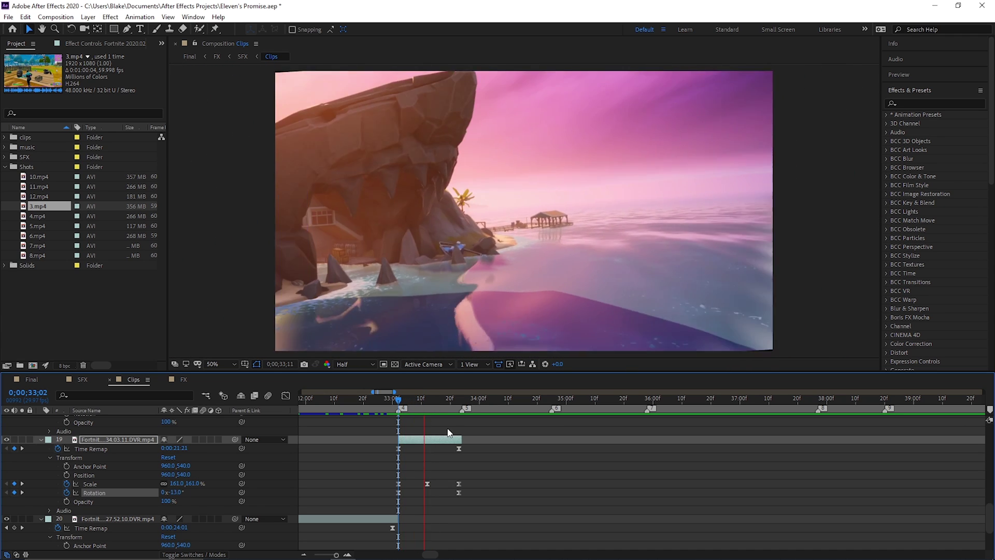
key(space)
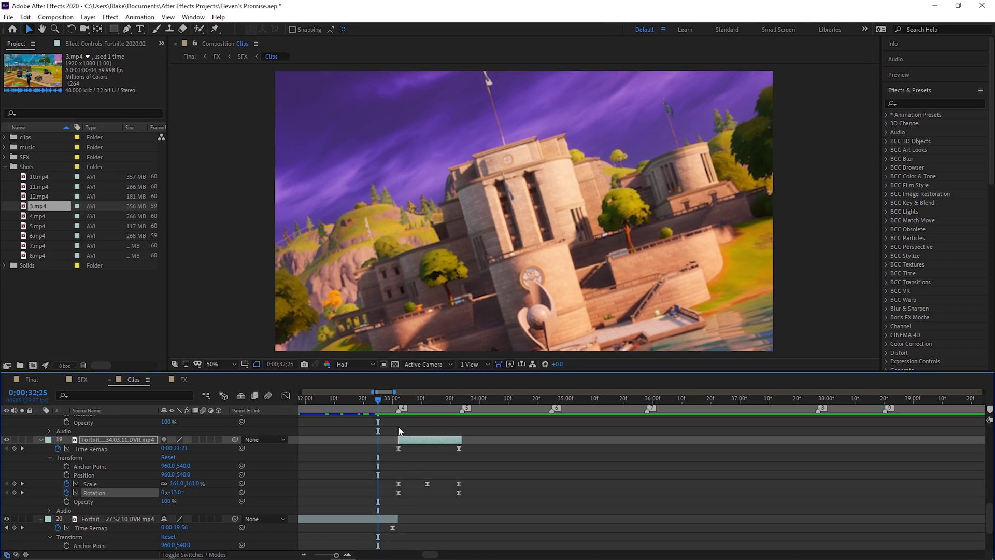
- Steepen the start of layer 19's Scale value curve by pulling the first keyframe's handle almost straight down
click(399, 484)
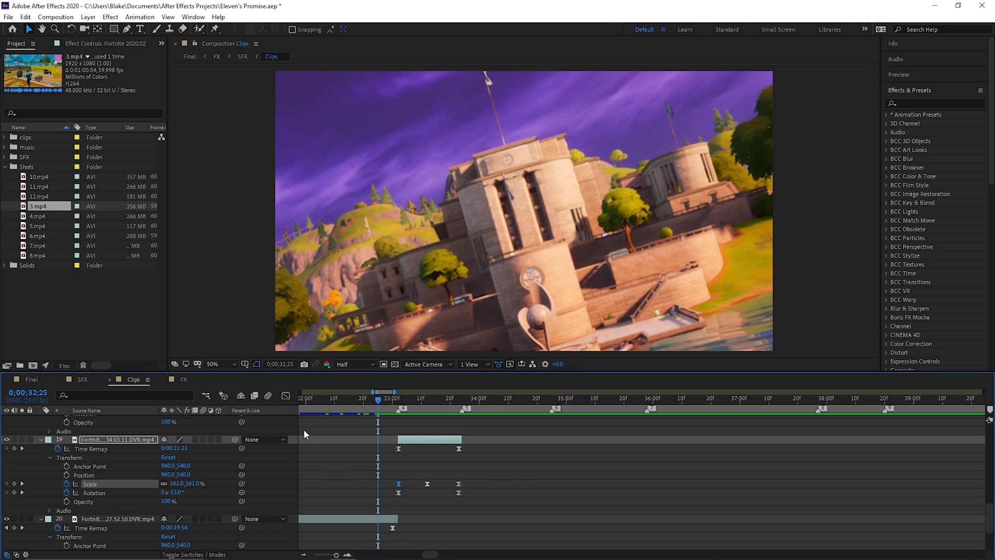
click(285, 397)
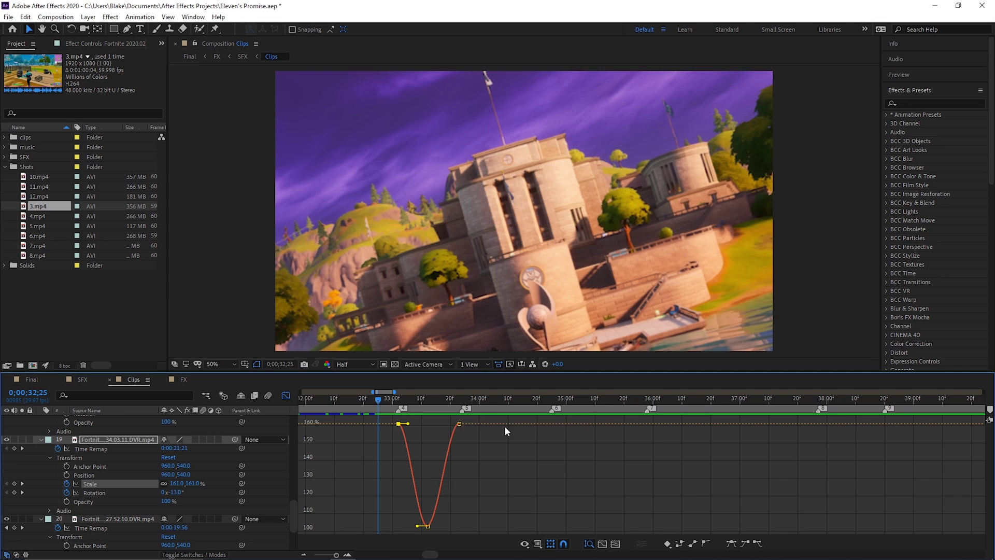
click(459, 424)
click(399, 424)
drag(410, 426, 385, 497)
drag(373, 395, 398, 398)
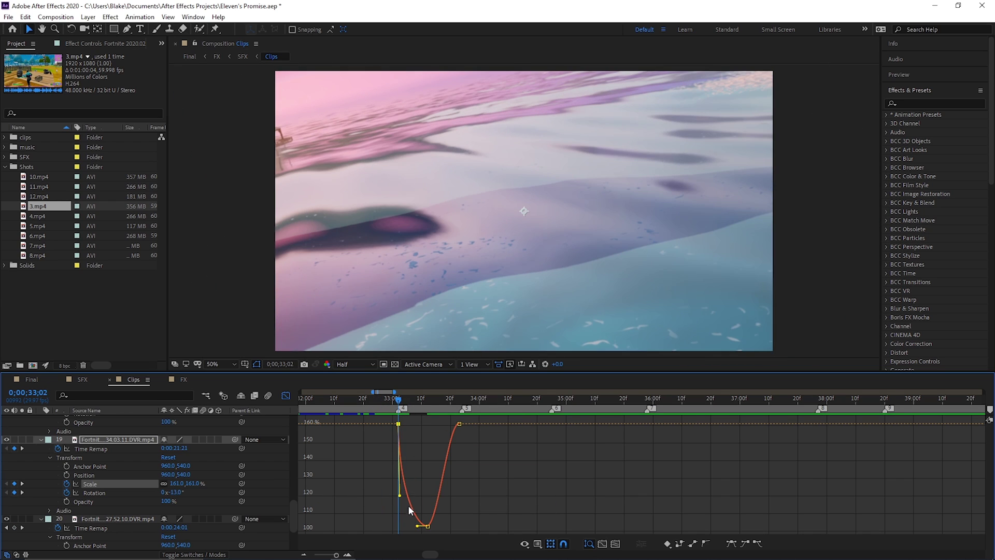
- Pull the last Scale keyframe's handle nearly straight down and widen the middle keyframe's handles to form a rounded U-shaped curve
click(459, 424)
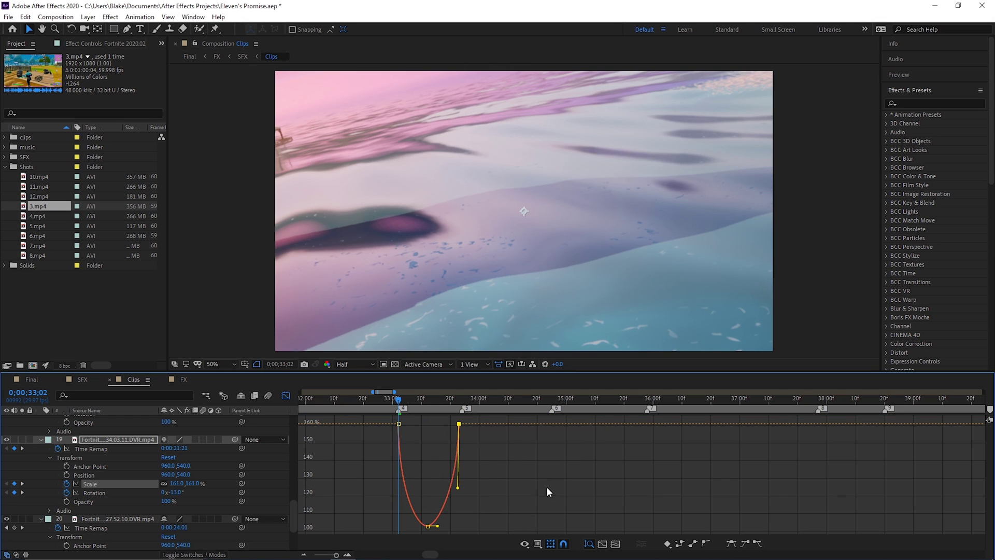
drag(458, 487, 457, 493)
drag(438, 527, 410, 524)
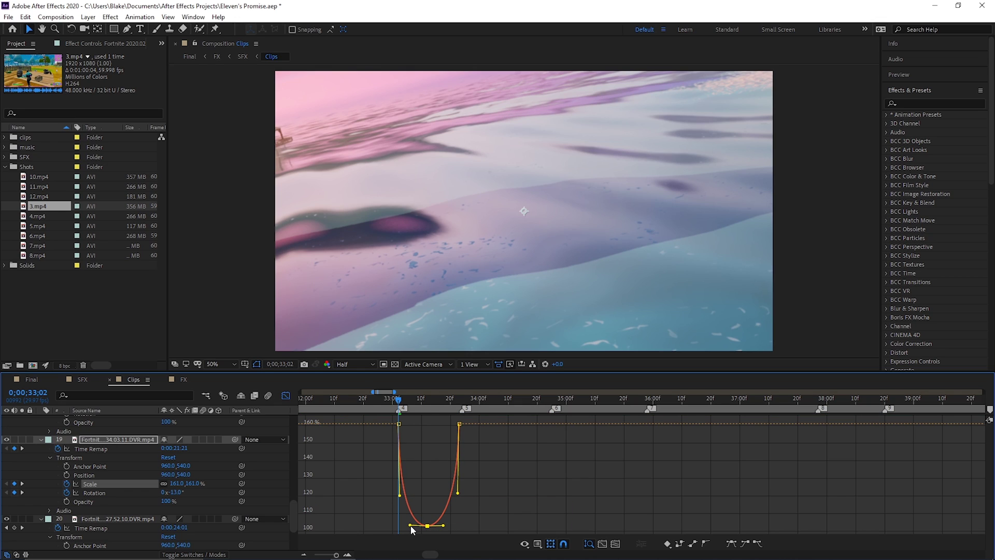
click(462, 489)
- Play and scrub layer 19 from 0;00;33;02 to check the reshaped scale motion and whether the frame edges stay covered
mouse_move(399, 410)
mouse_down()
mouse_move(431, 407)
mouse_move(394, 423)
mouse_up()
click(397, 424)
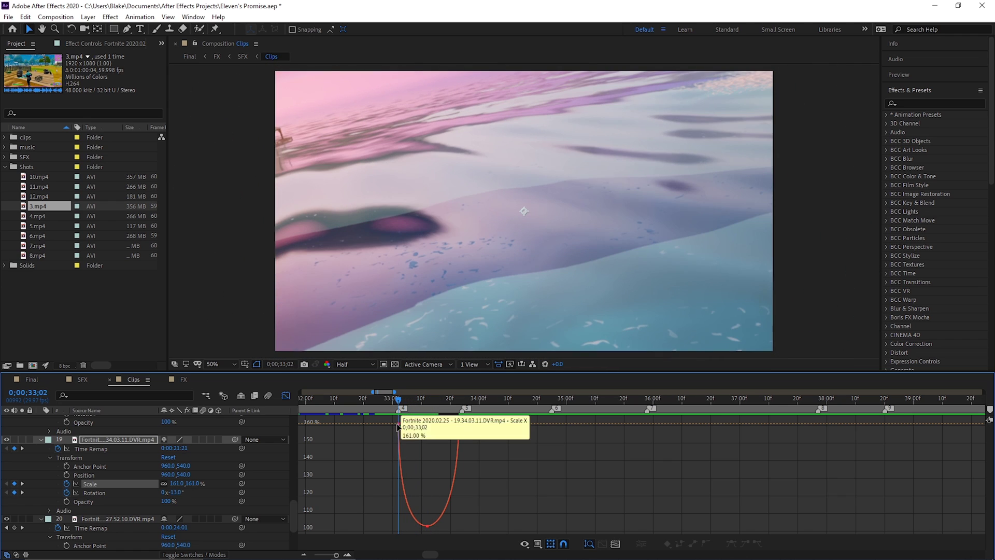
key(space)
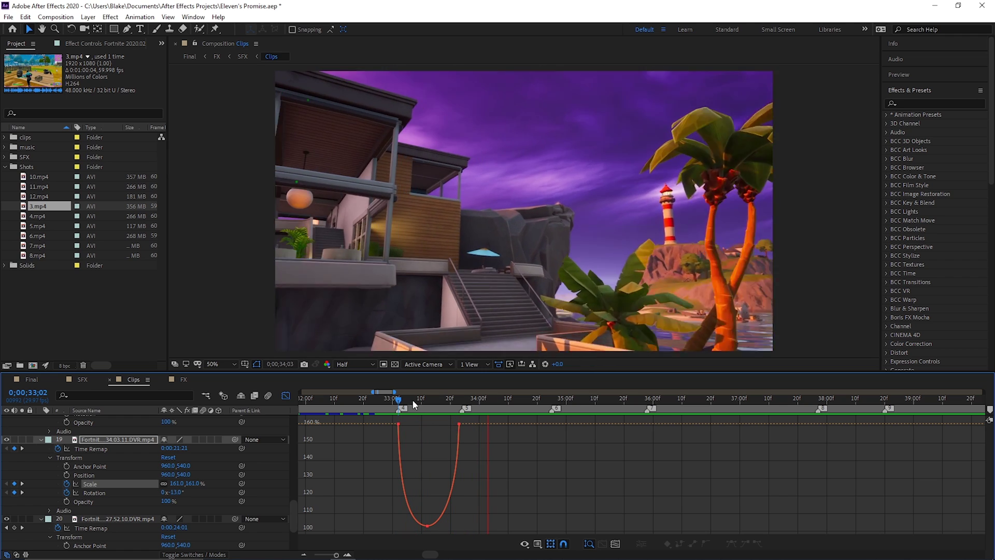
key(space)
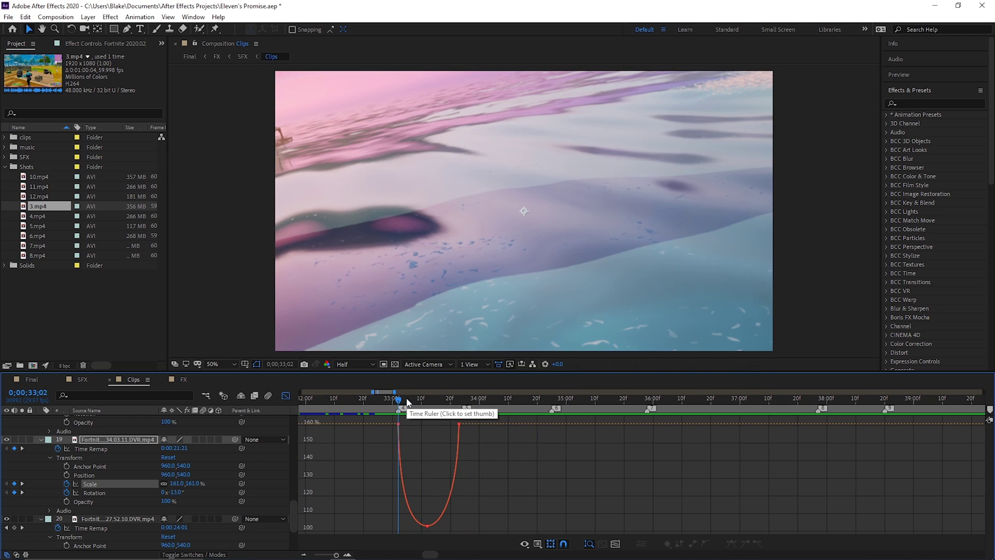
key(space)
key(space)
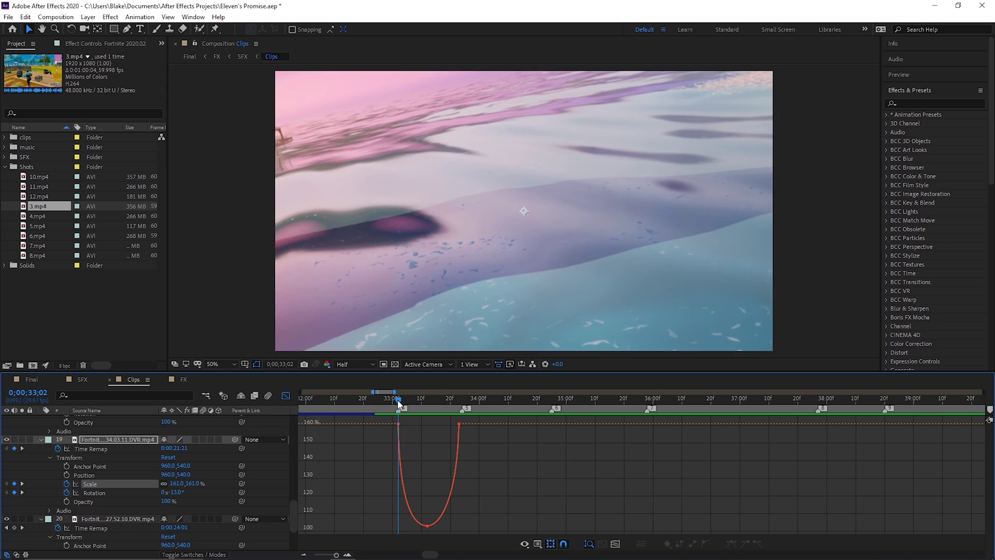
drag(398, 403, 413, 403)
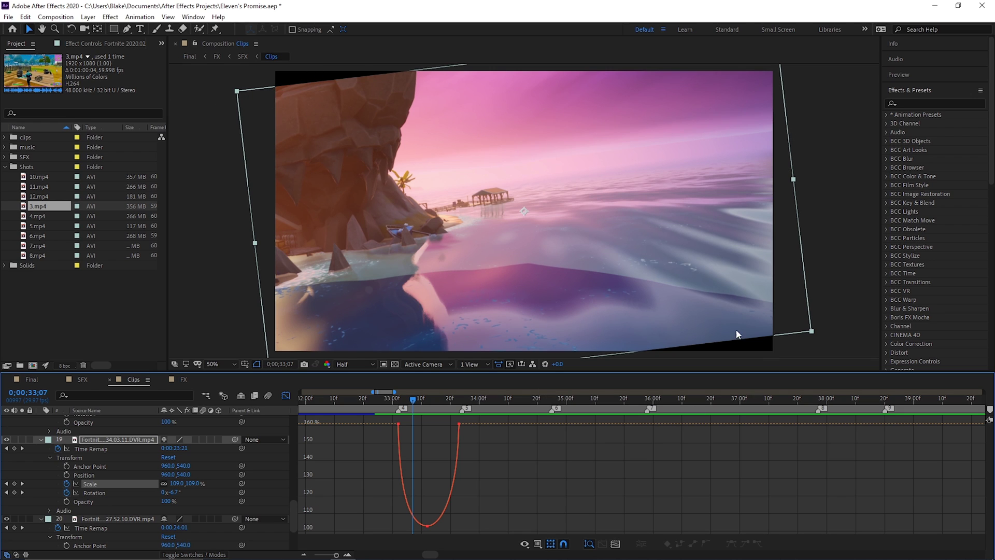
drag(413, 402, 399, 424)
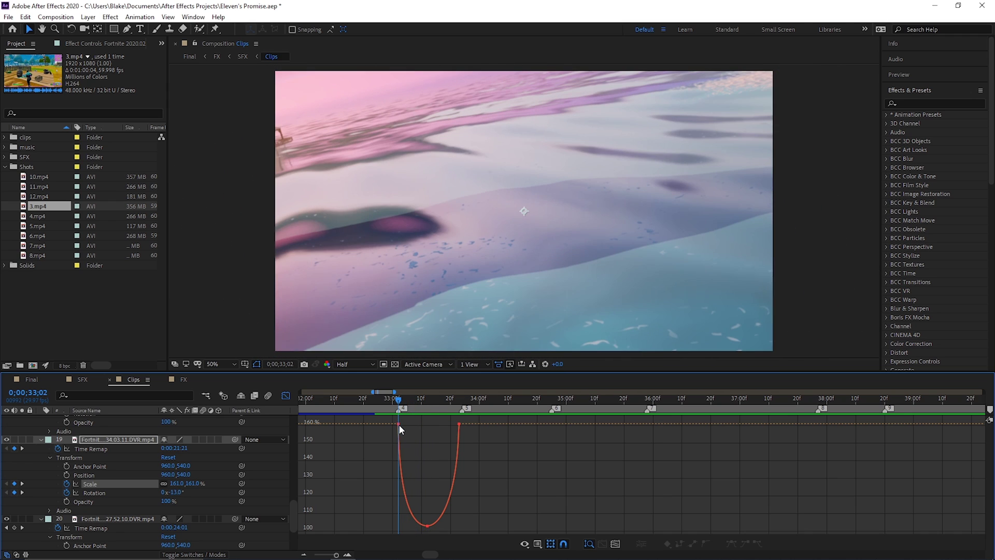